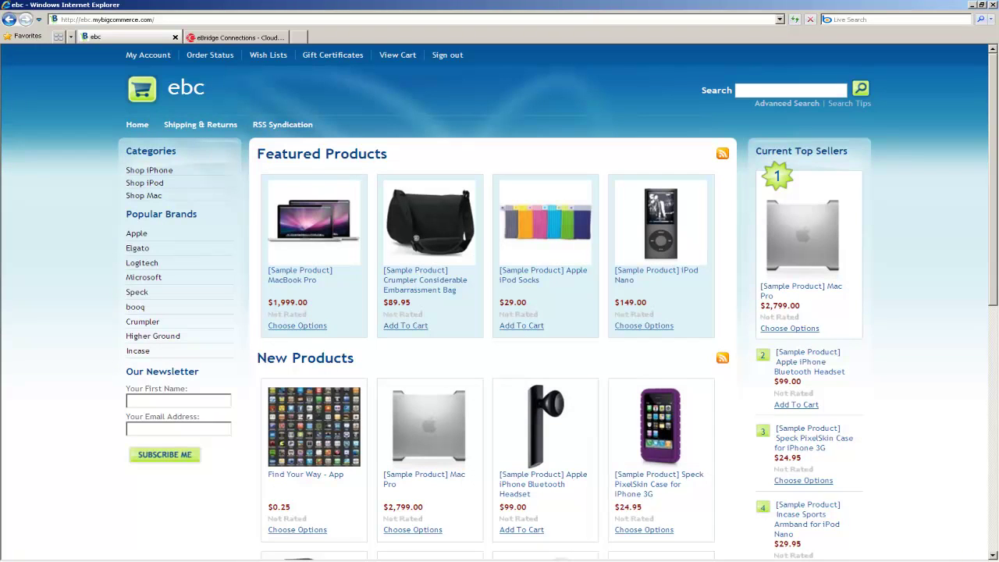
- Add the Find Your Way - App product with the 8 GB (2,000 songs) capacity to the cart
mouse_move(287, 459)
left_click(333, 427)
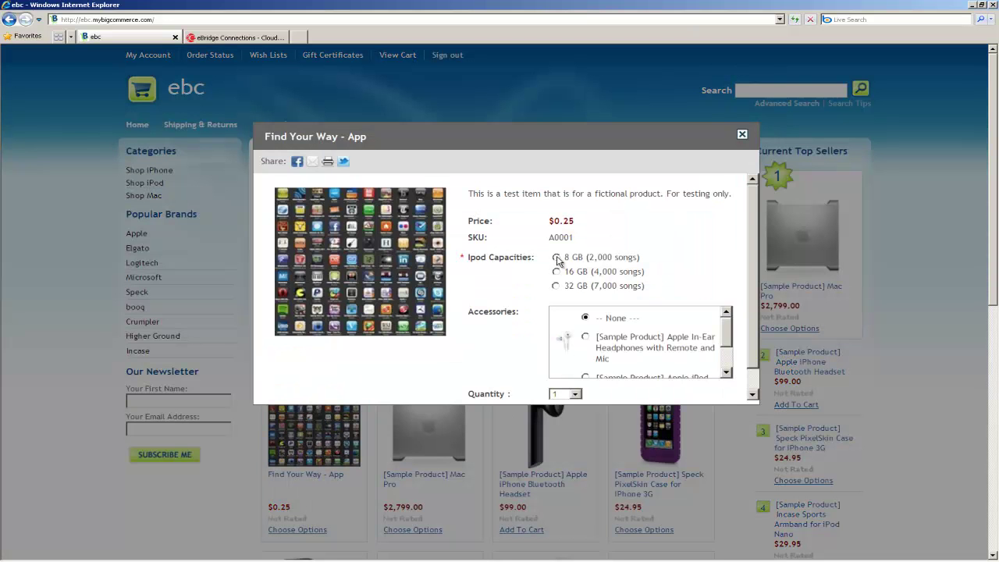
left_click(556, 260)
scroll(671, 300, "down", 3)
left_click(634, 394)
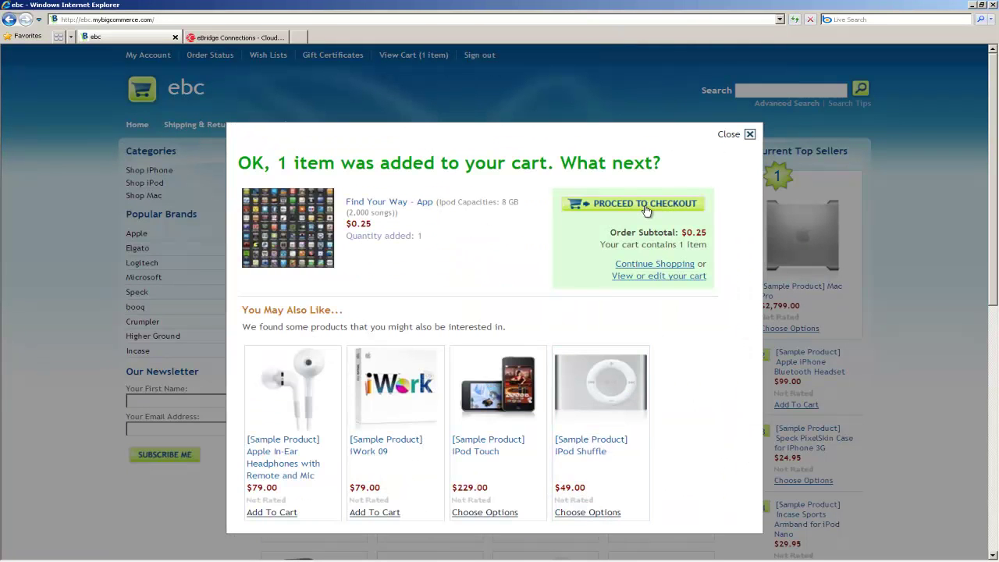
- Check out the cart using the existing billing address and continue past the order confirmation
left_click(644, 205)
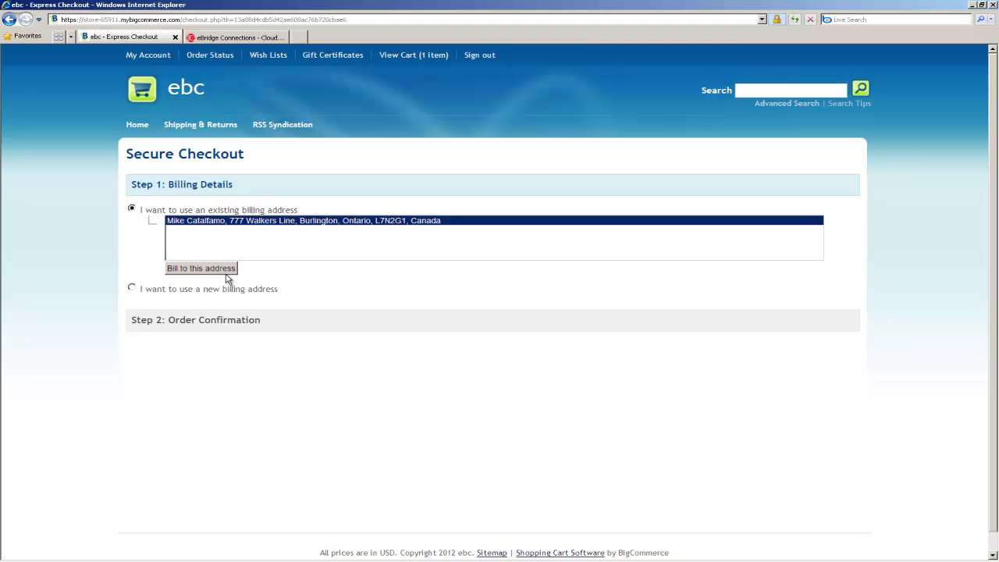
left_click(217, 269)
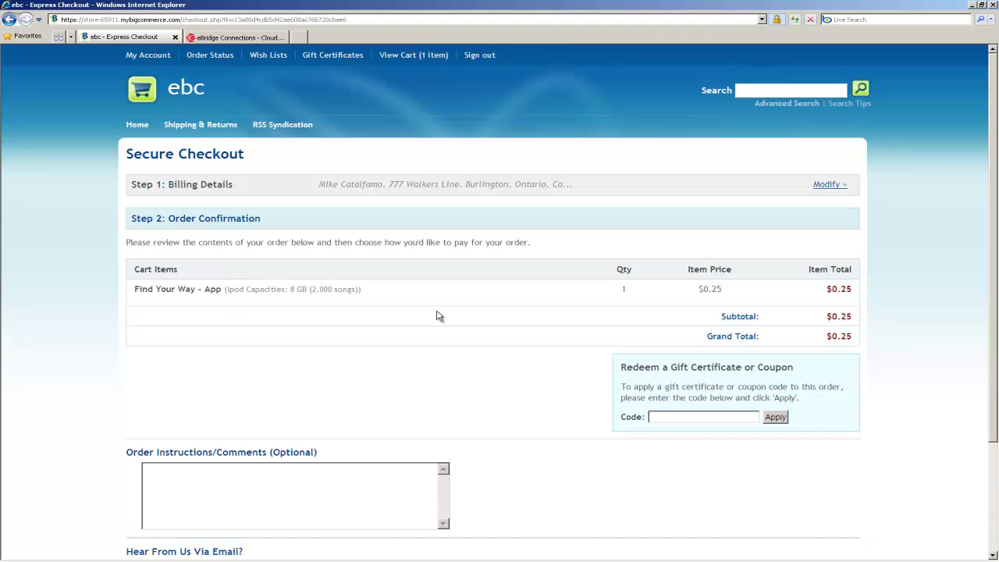
scroll(437, 315, "down", 3)
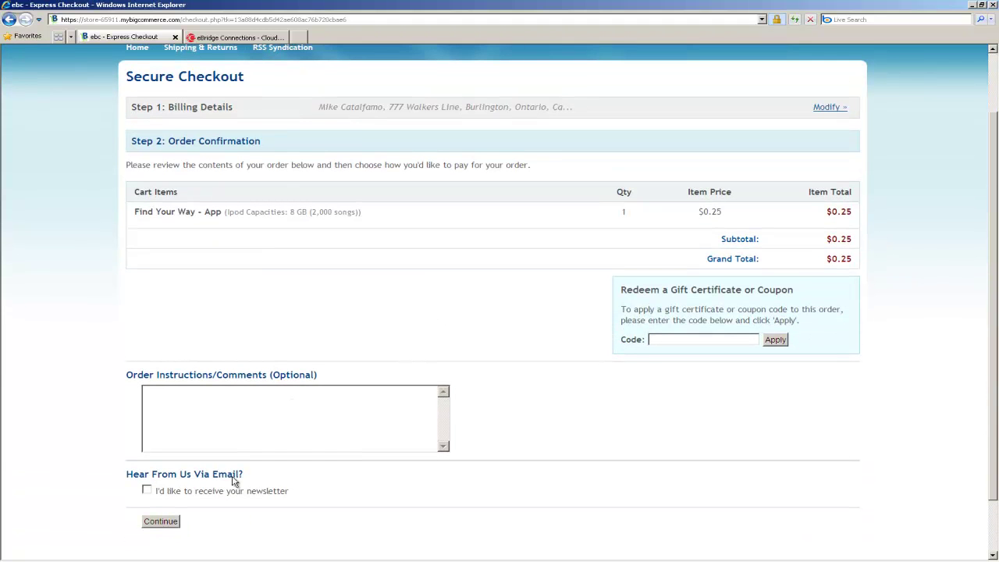
left_click(157, 520)
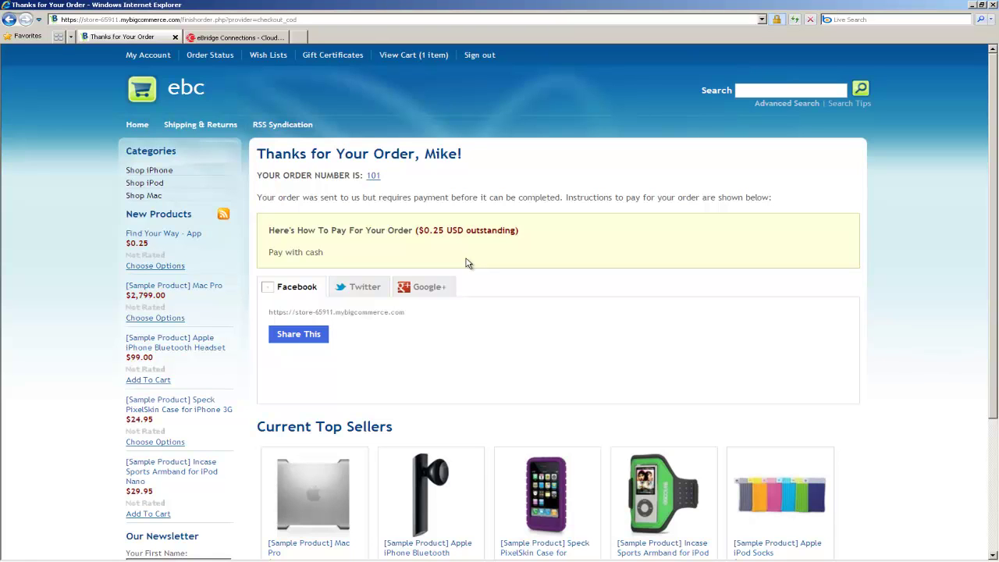
- Sign out of the customer account and open the store's admin page at ebc.mybigcommerce.com/admin
left_click(479, 56)
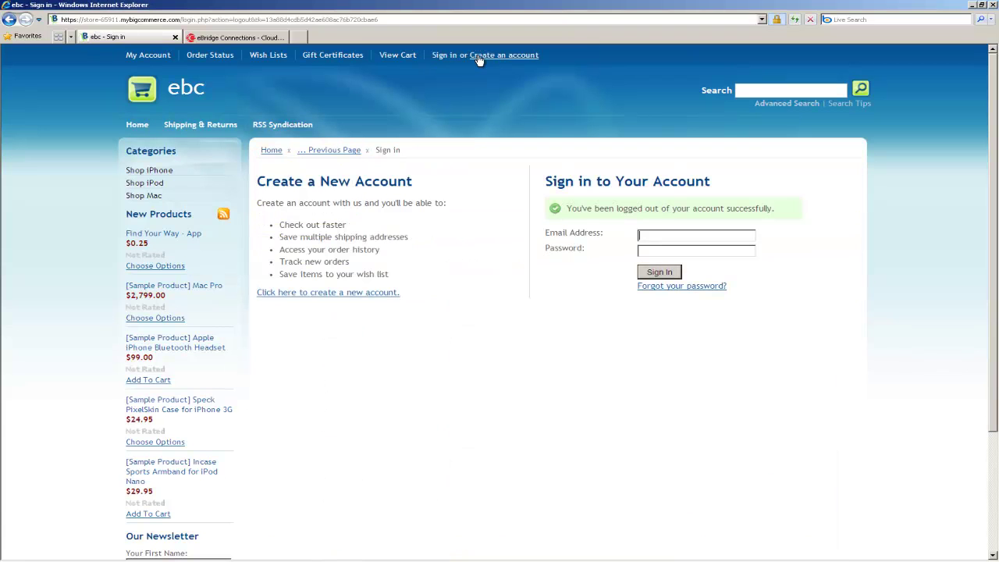
left_click(328, 18)
type("eb")
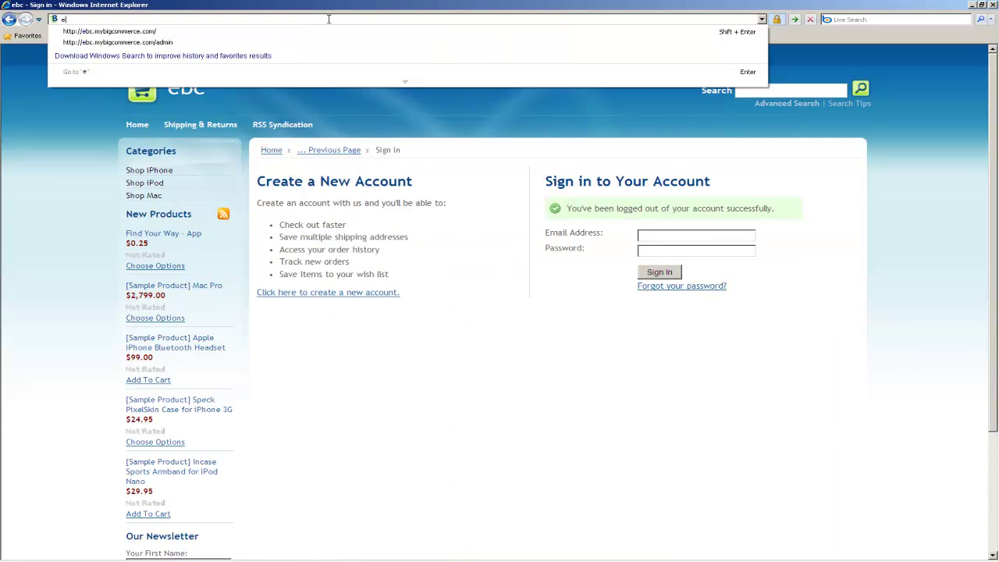
key("Down")
key("Down")
key("Return")
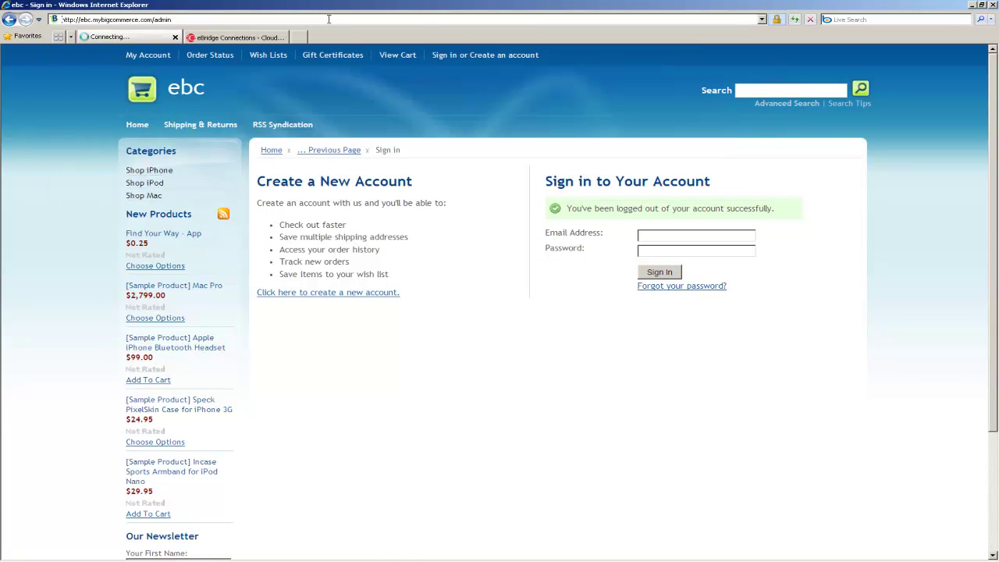
- Log in to the BigCommerce control panel with the username admin and the account password
type("ad")
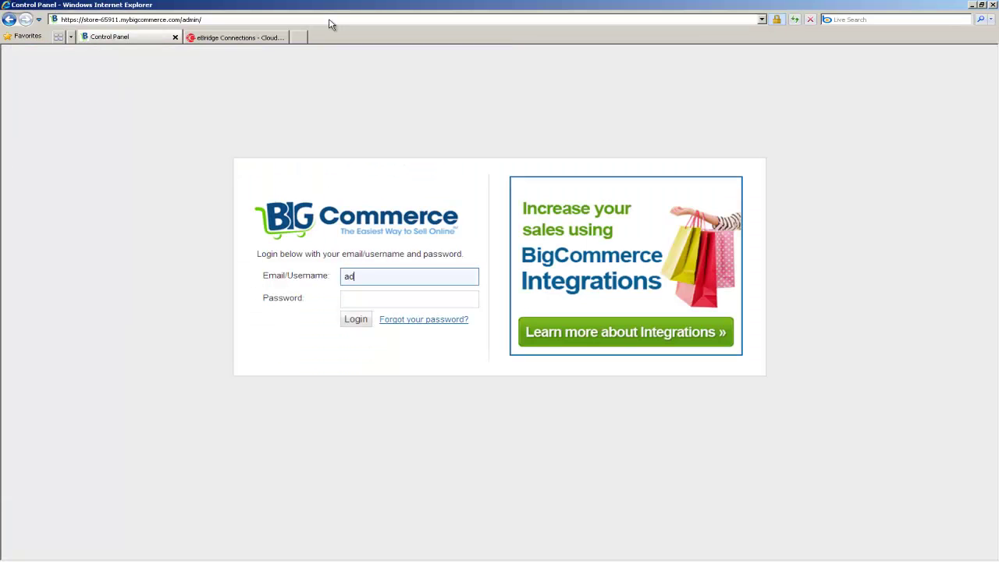
type("min")
key("Tab")
type("******")
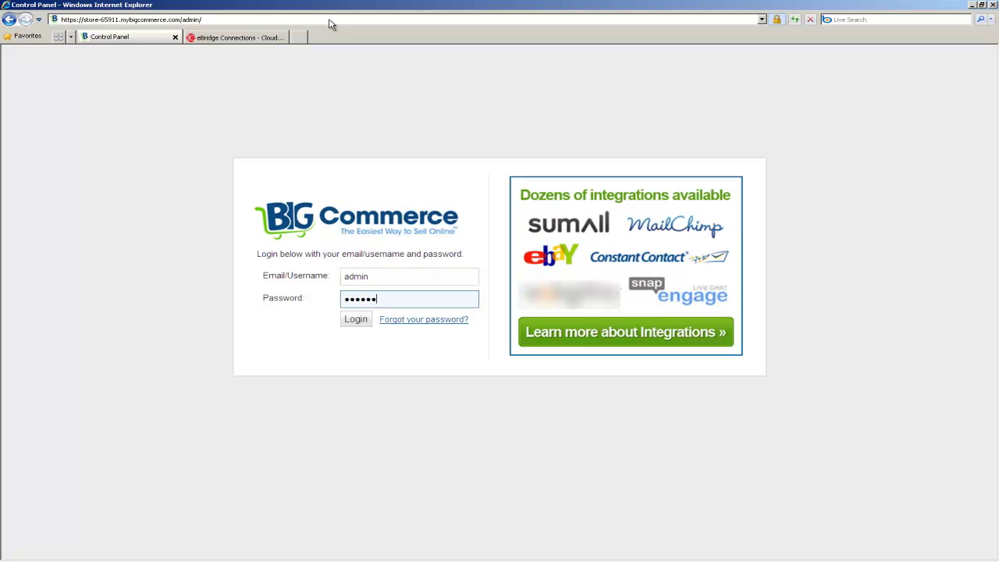
type("****")
key("Return")
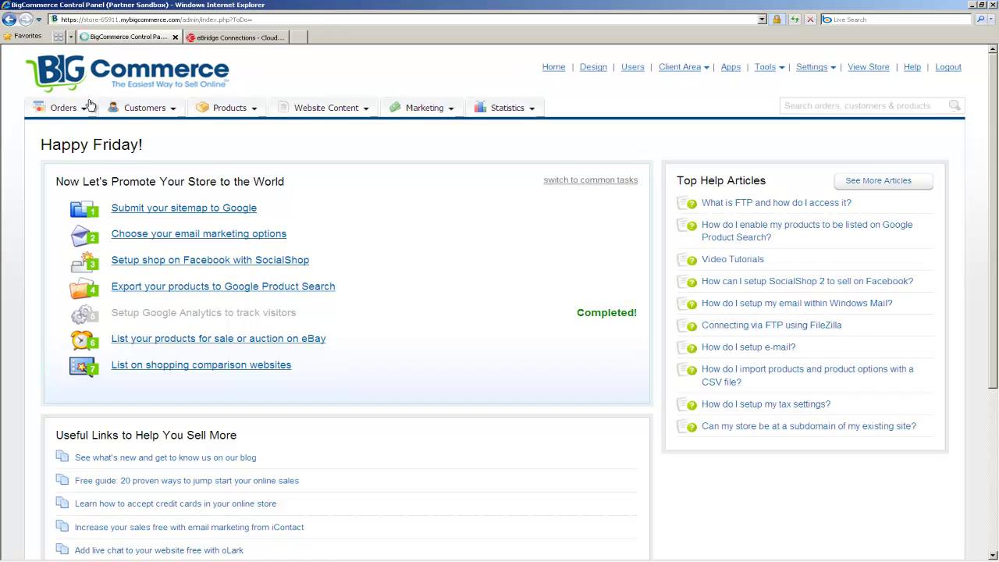
- Open the store's list of all orders and set the newest order's status to Completed
left_click(67, 128)
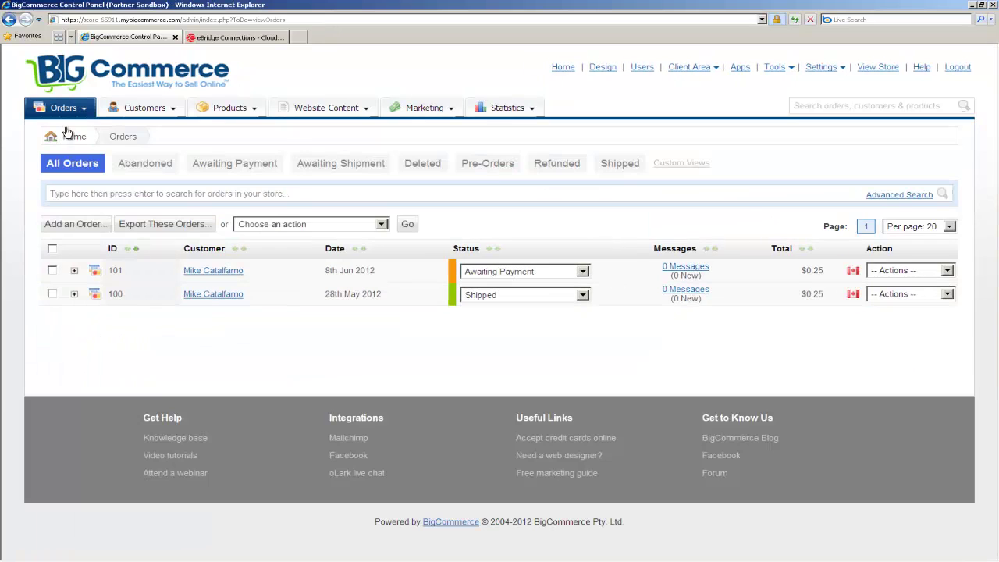
left_click(558, 271)
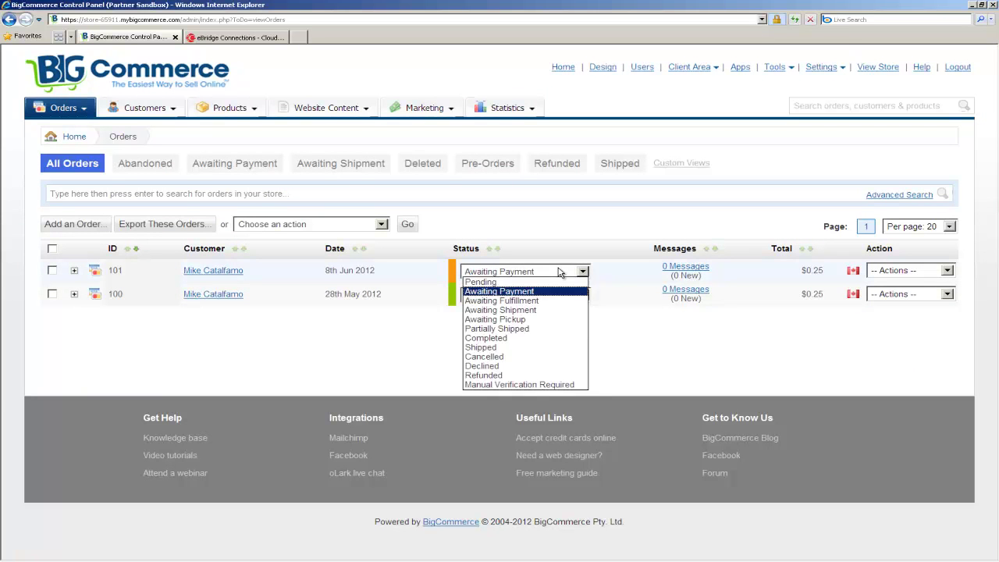
left_click(476, 341)
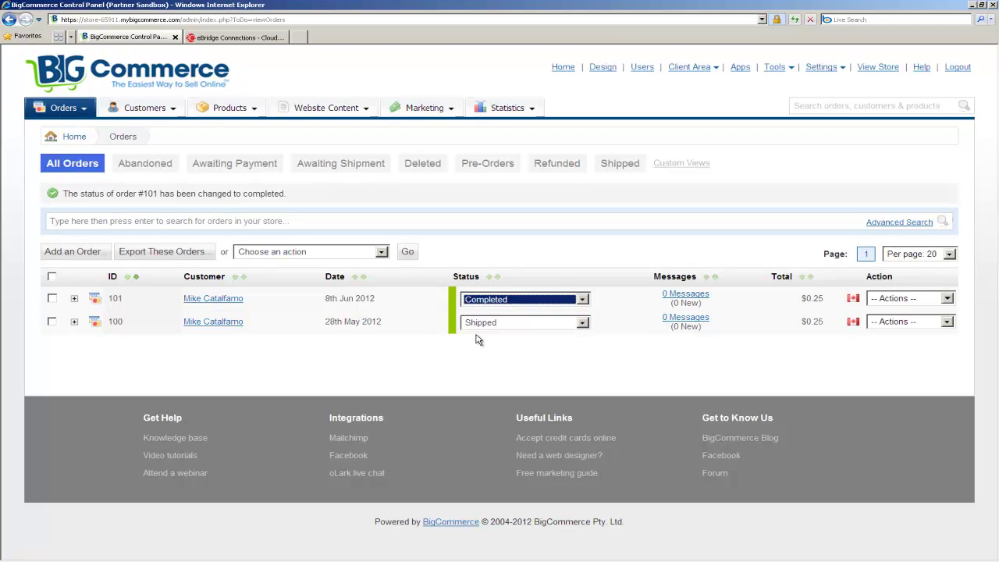
left_click(479, 340)
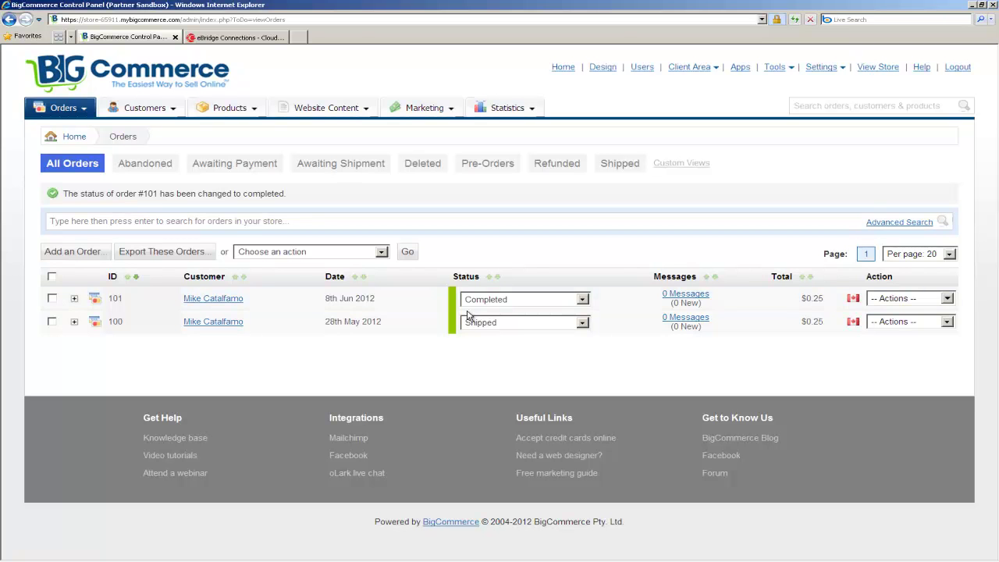
- Switch to the eBridge Connections site and log in to the ePortal as demo2007 with the account password
left_click(242, 39)
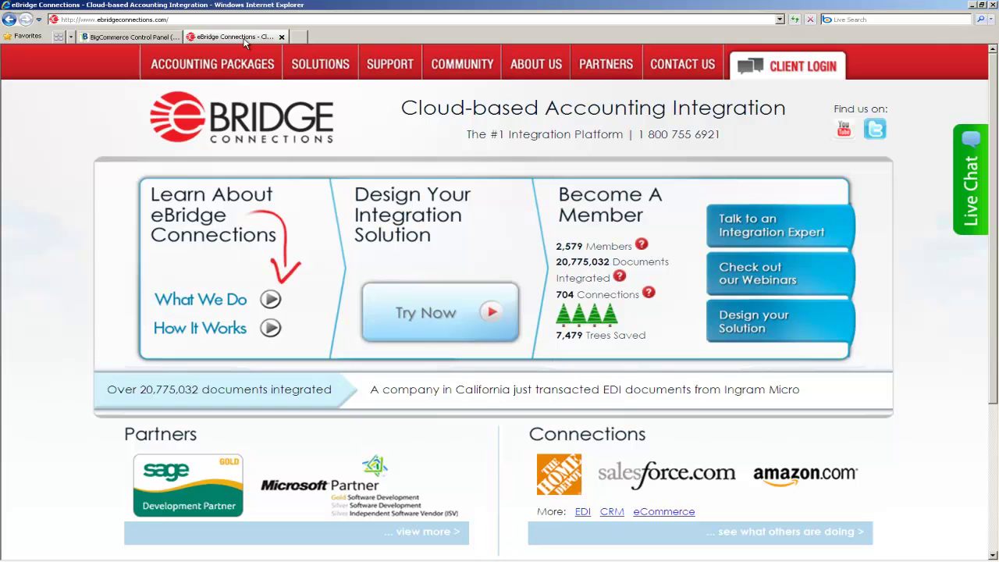
left_click(802, 67)
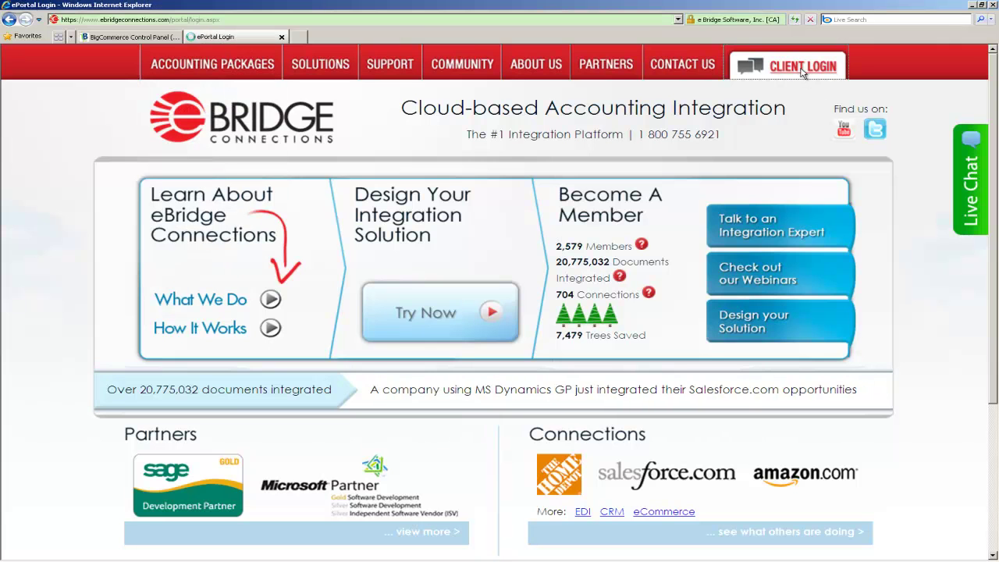
type("d")
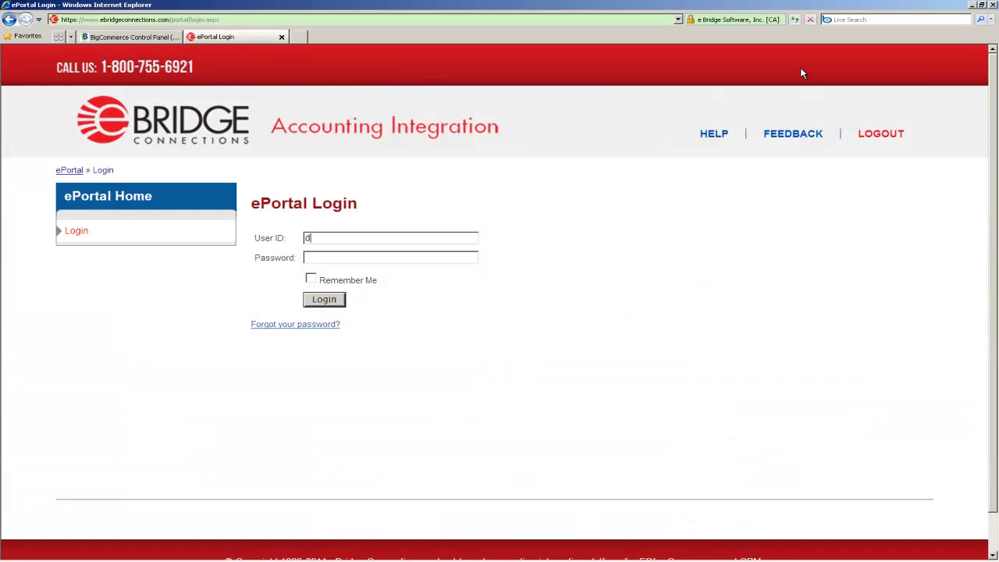
type("emo2007")
key("Tab")
type("*******")
key("Return")
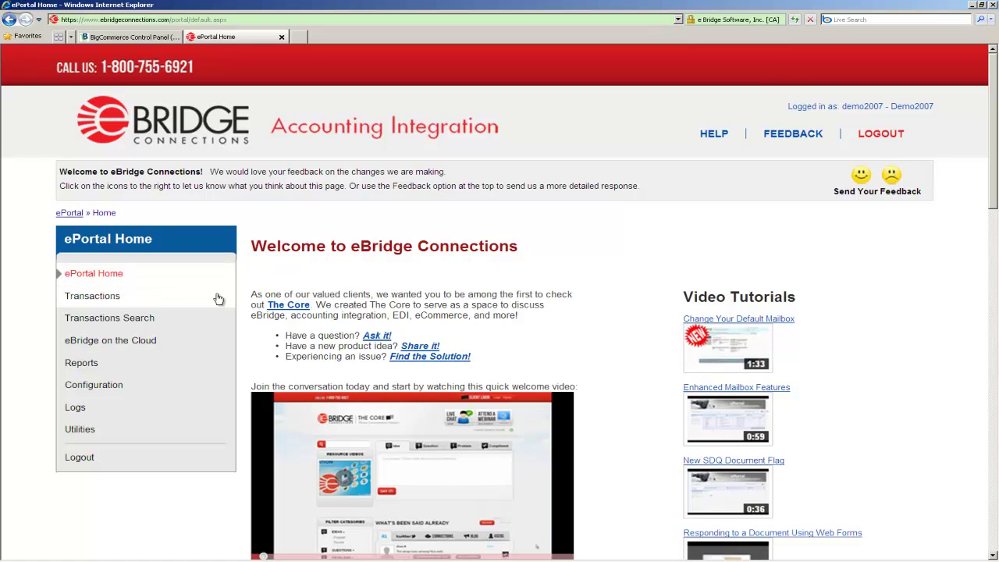
- Review the full purchase order from Interspire/Big Commerce in the transactions inbox, from header fields to order total, and close it
left_click(156, 301)
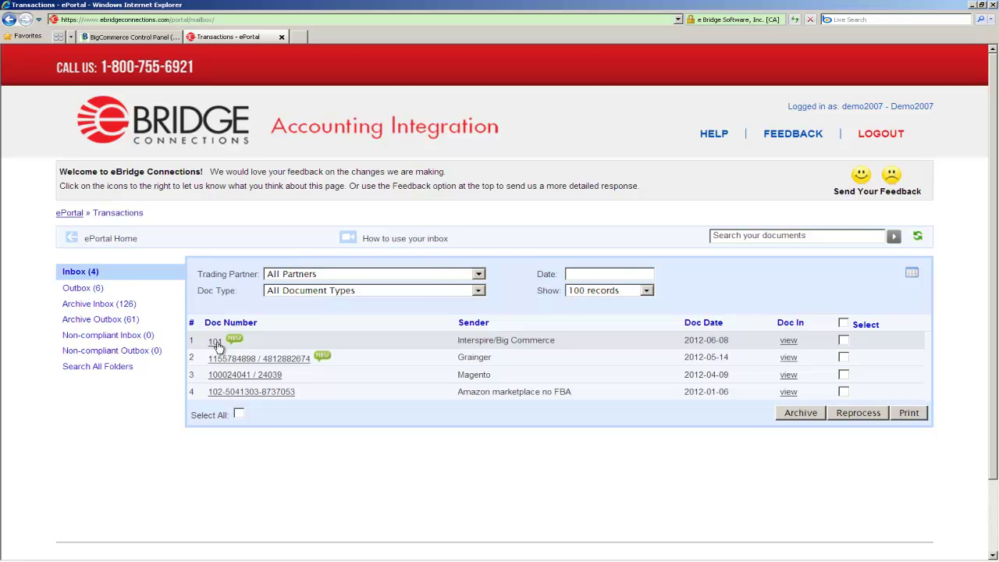
left_click(215, 342)
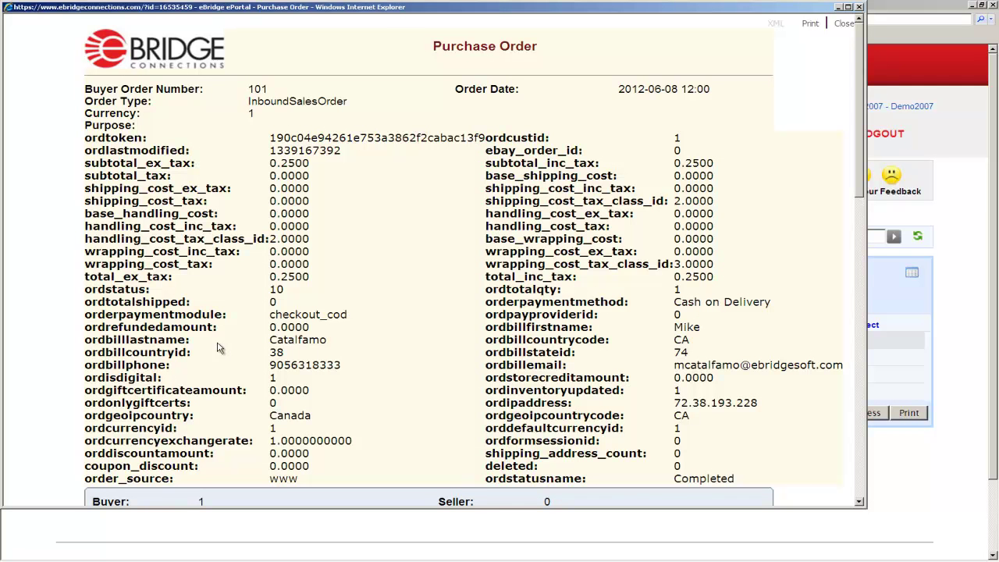
left_click_drag(841, 507, 837, 558)
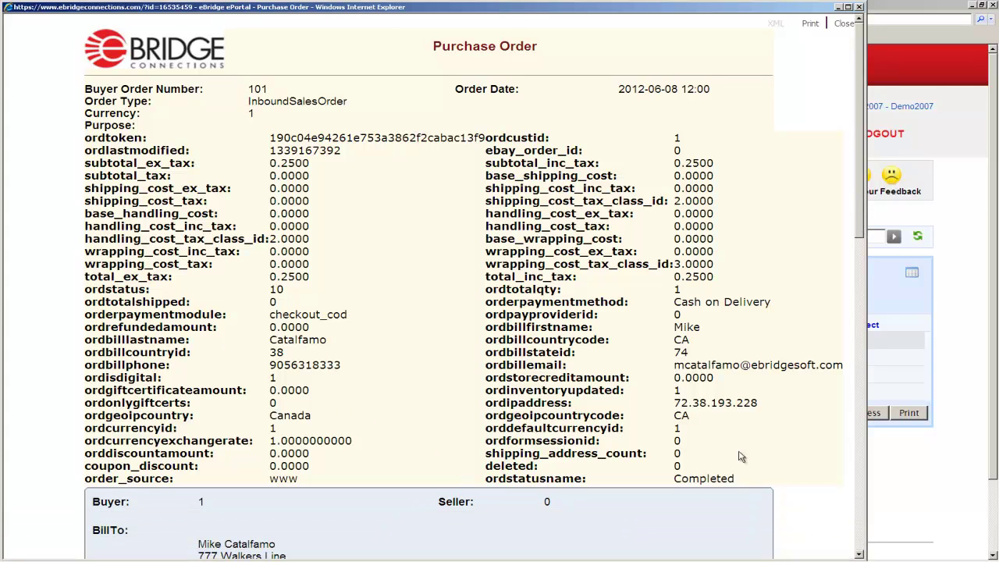
scroll(729, 390, "down", 2)
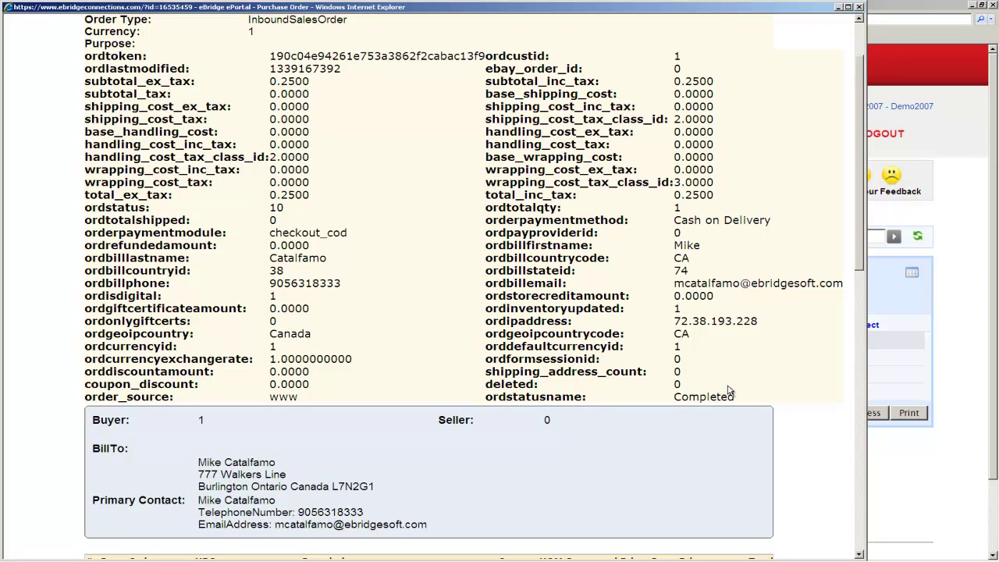
scroll(730, 390, "down", 4)
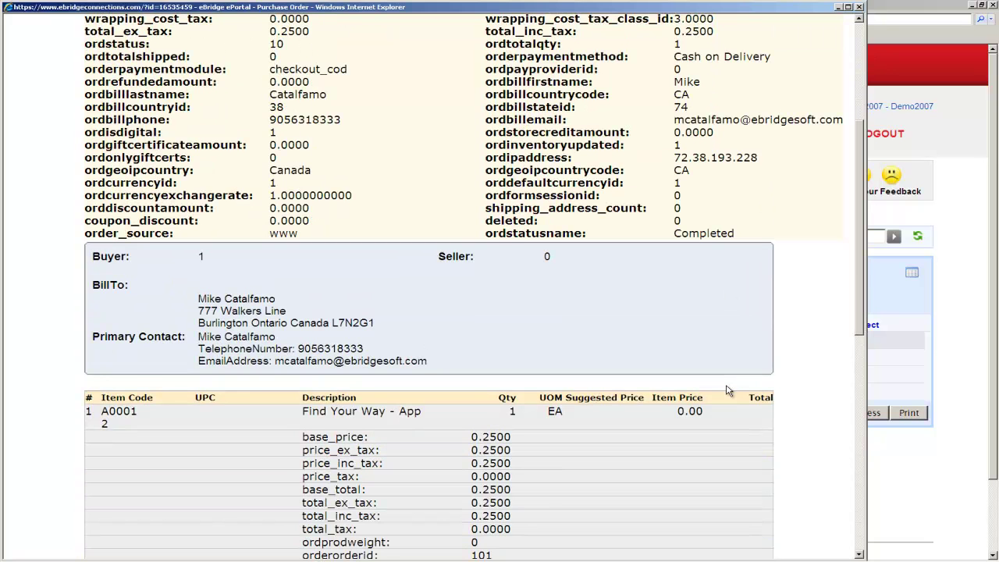
scroll(726, 390, "down", 4)
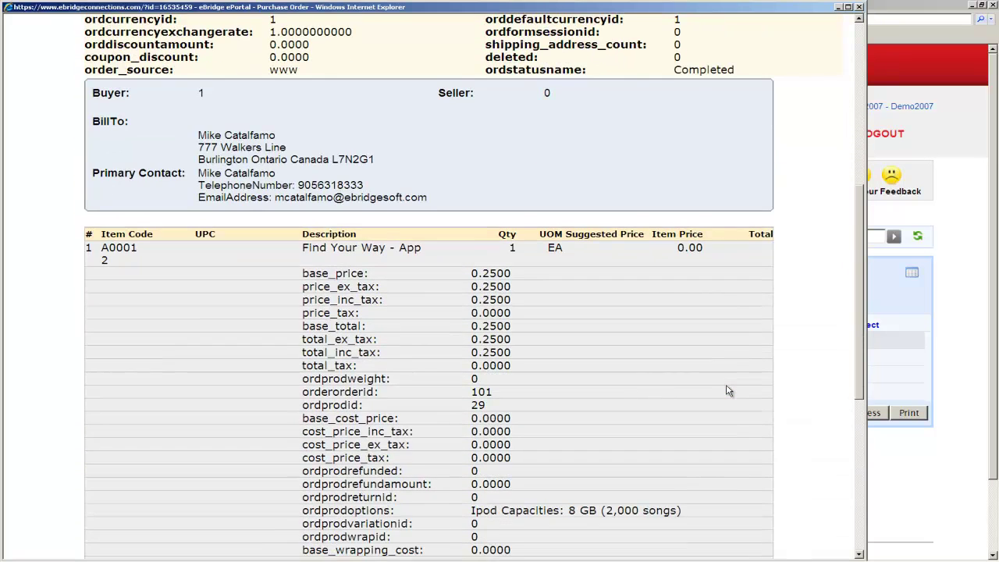
scroll(726, 391, "down", 2)
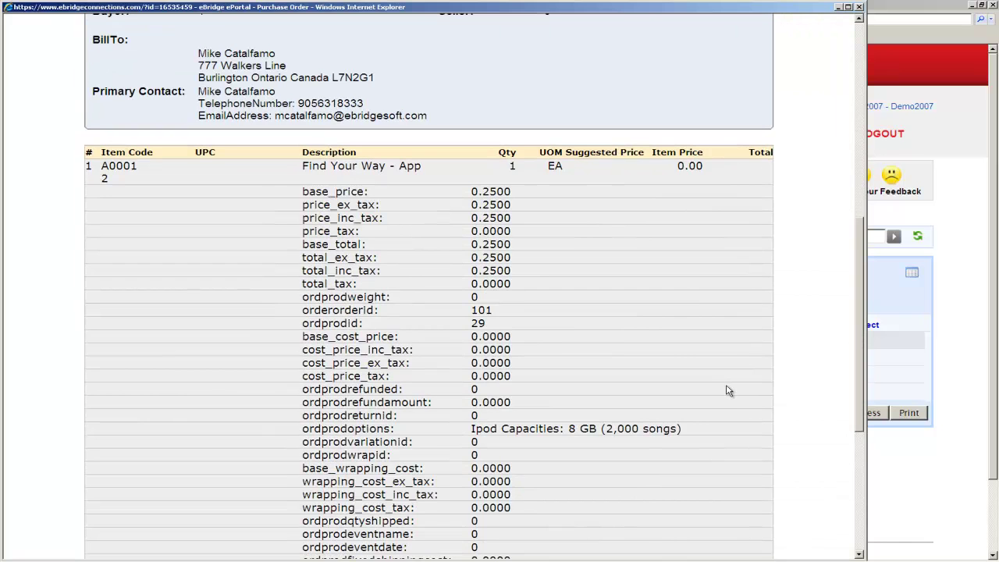
scroll(726, 390, "down", 2)
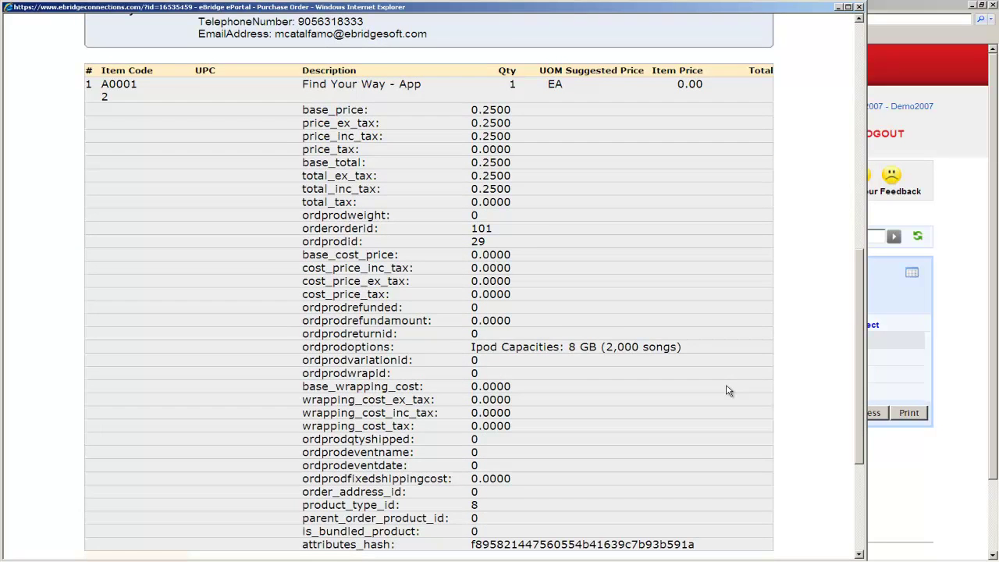
scroll(725, 390, "down", 2)
scroll(726, 391, "down", 4)
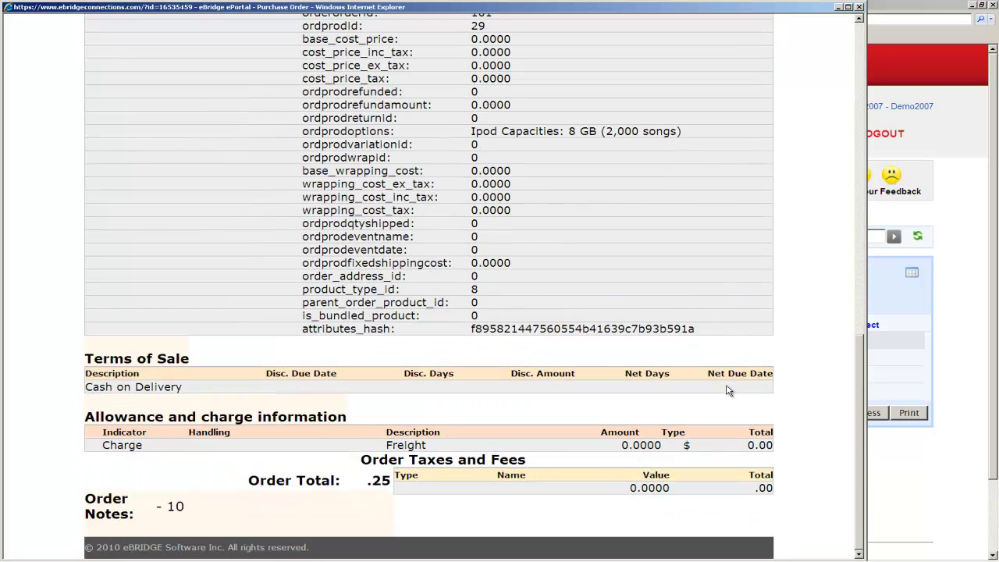
left_click(859, 7)
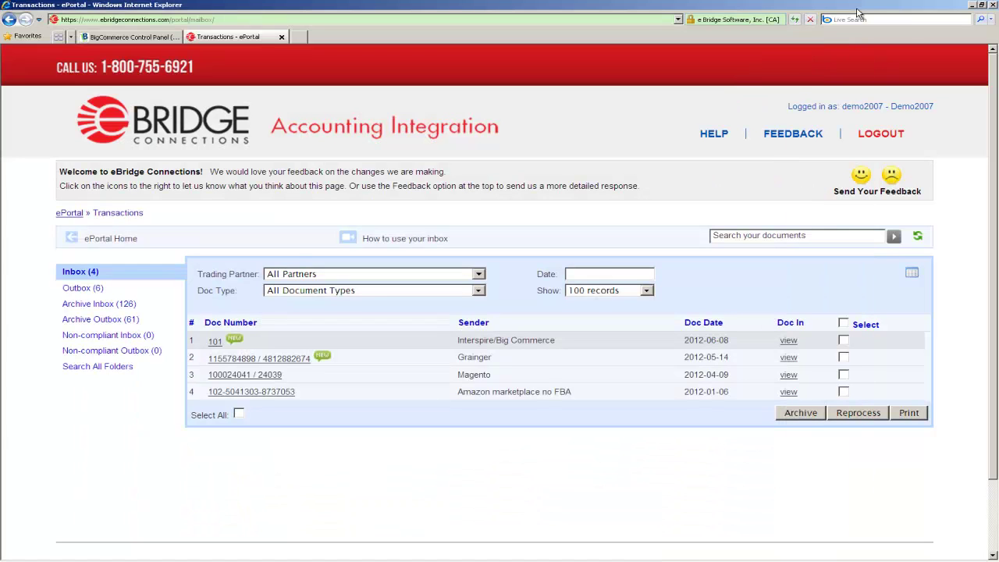
- Examine the inbound XML source of the Interspire/Big Commerce order through to its item details, and close it
left_click(789, 344)
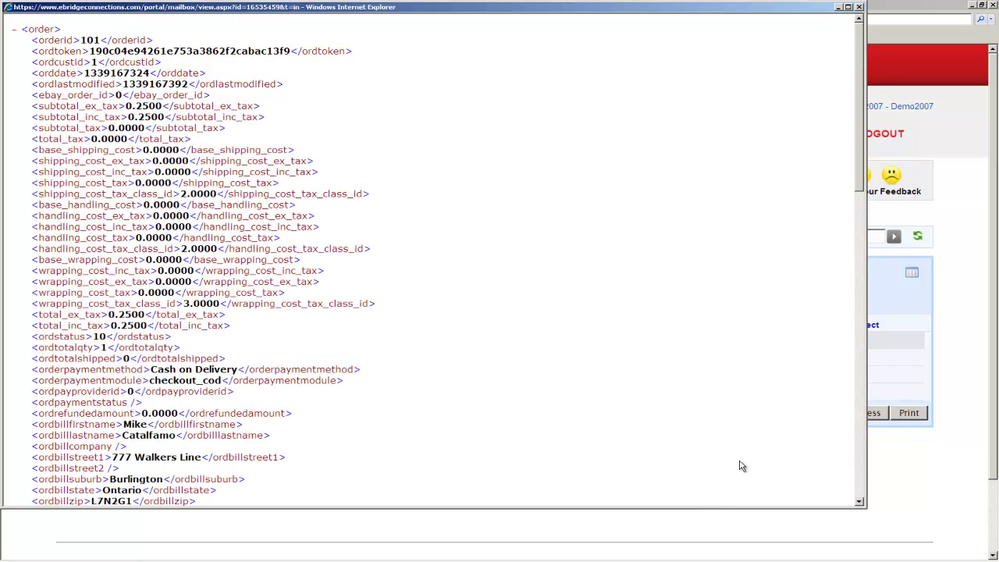
left_click_drag(722, 508, 712, 558)
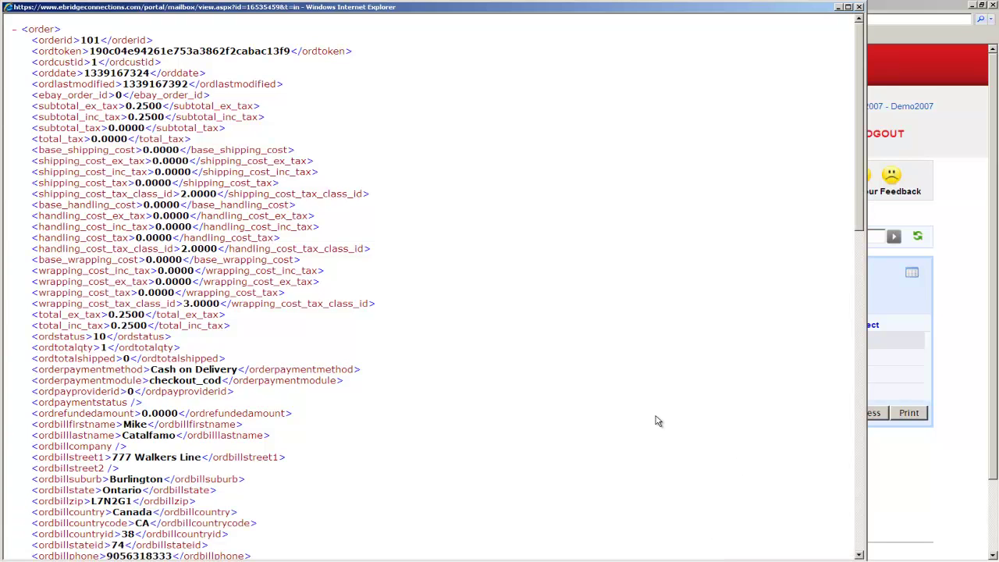
scroll(658, 421, "down", 2)
scroll(658, 421, "down", 5)
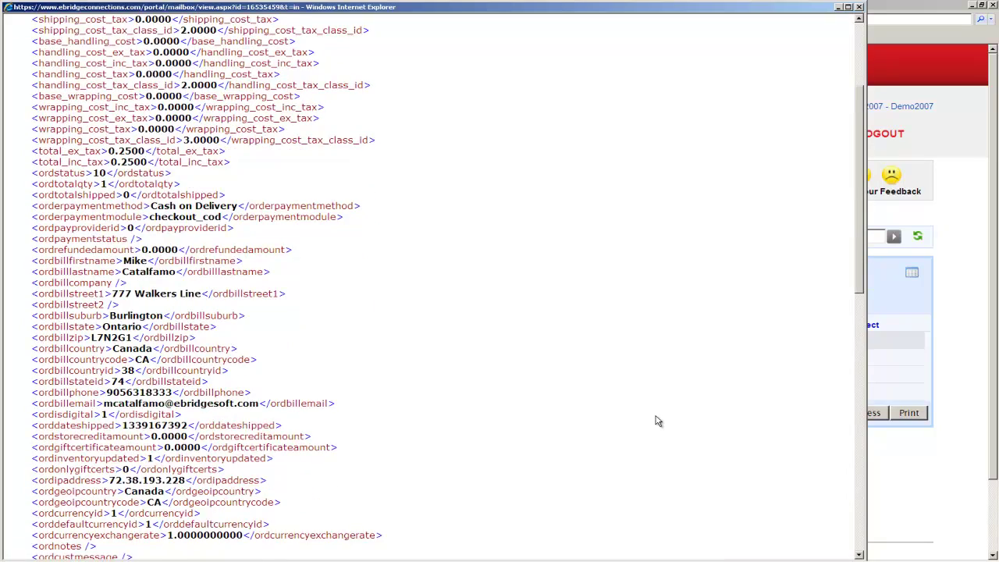
scroll(658, 421, "down", 2)
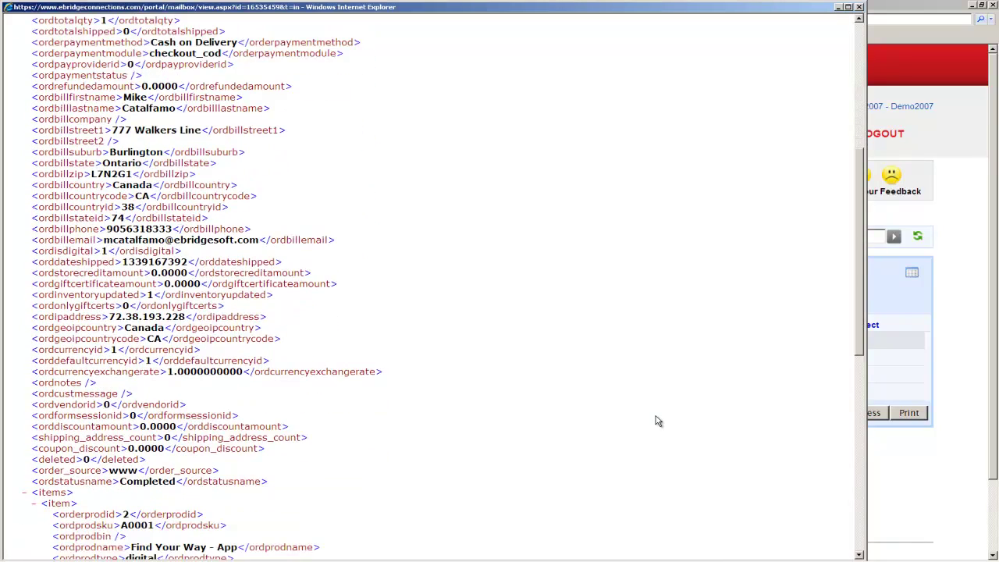
scroll(658, 421, "down", 2)
scroll(658, 422, "down", 2)
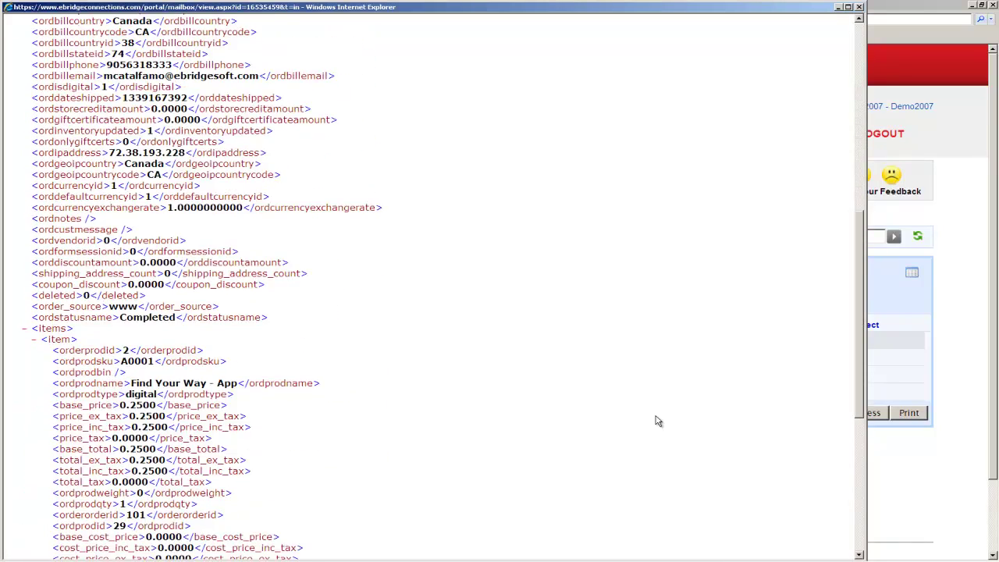
scroll(658, 421, "down", 2)
scroll(658, 422, "down", 7)
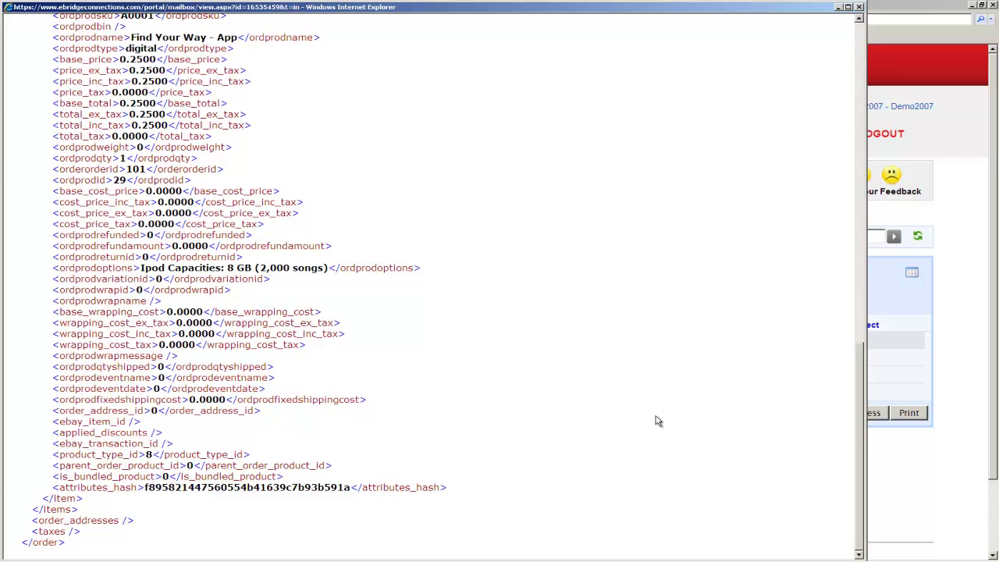
scroll(658, 421, "up", 20)
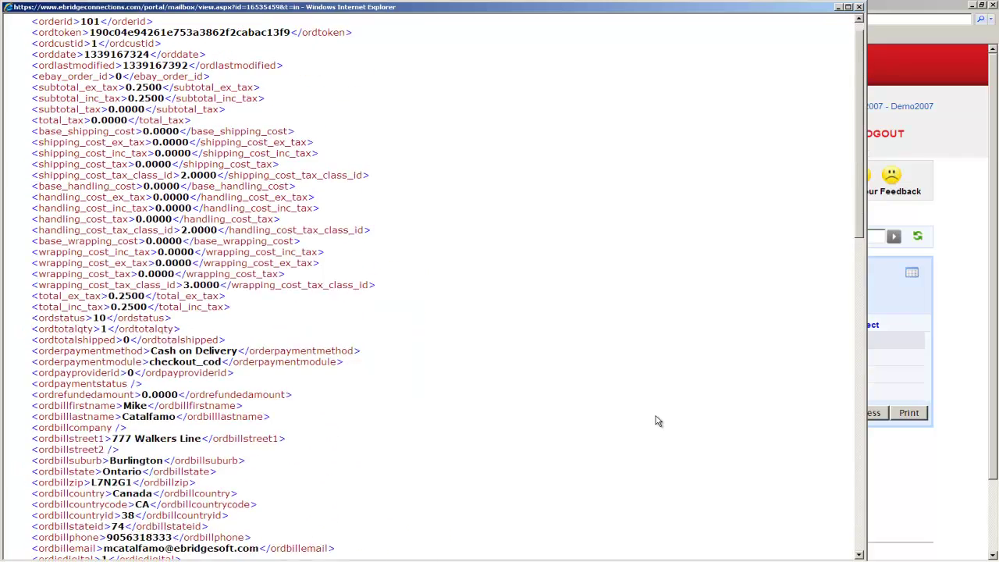
left_click(859, 6)
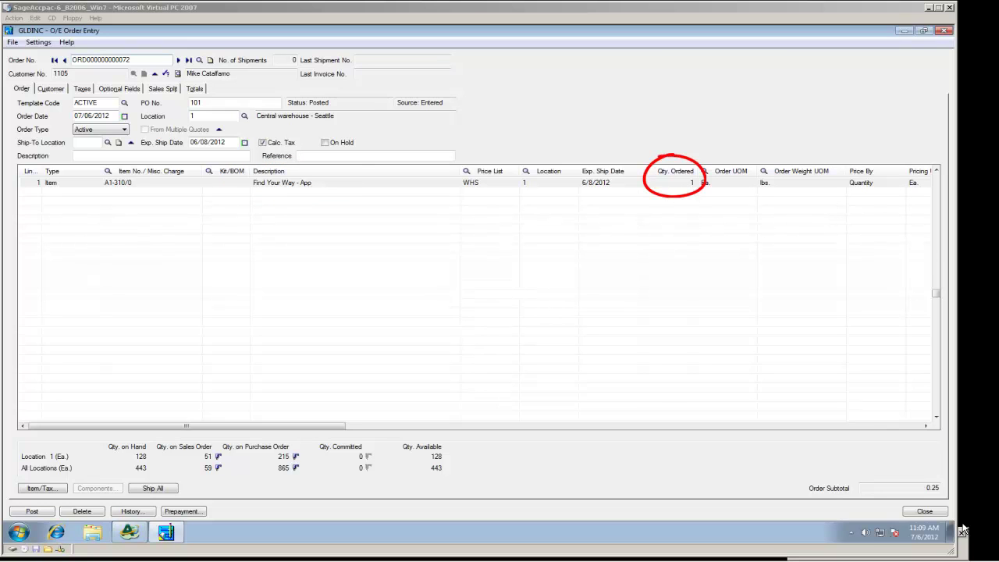
- Examine the unit price and further pricing columns of the order line in Sage Accpac's O/E Order Entry
left_click(374, 426)
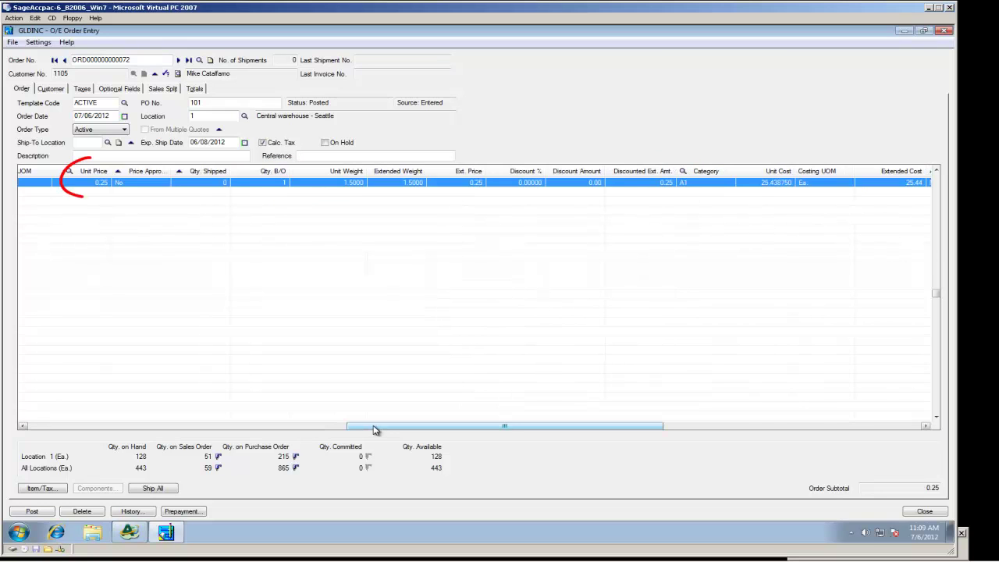